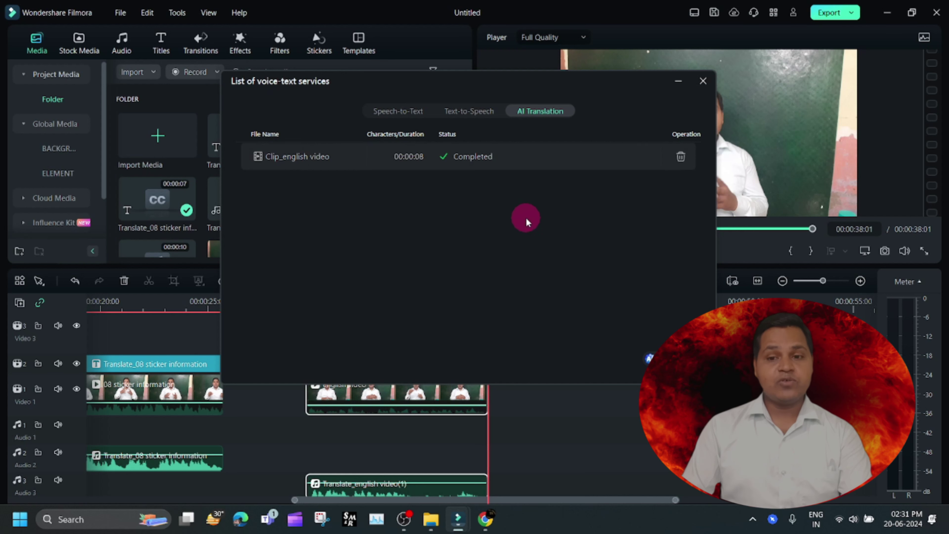
# Close the list of voice-text services and place a copy of the english video clip directly after the existing one.
pyautogui.click(704, 80)
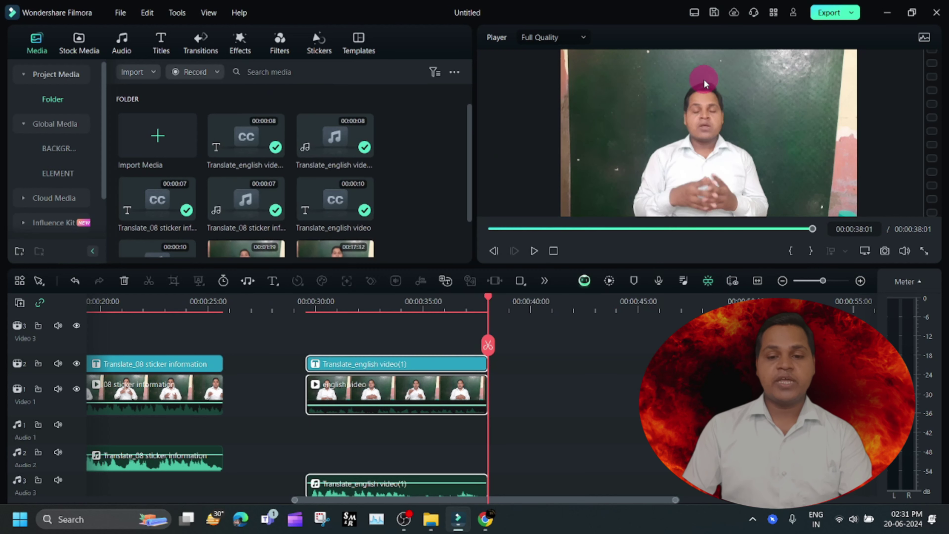
pyautogui.scroll(-1, 430, 424)
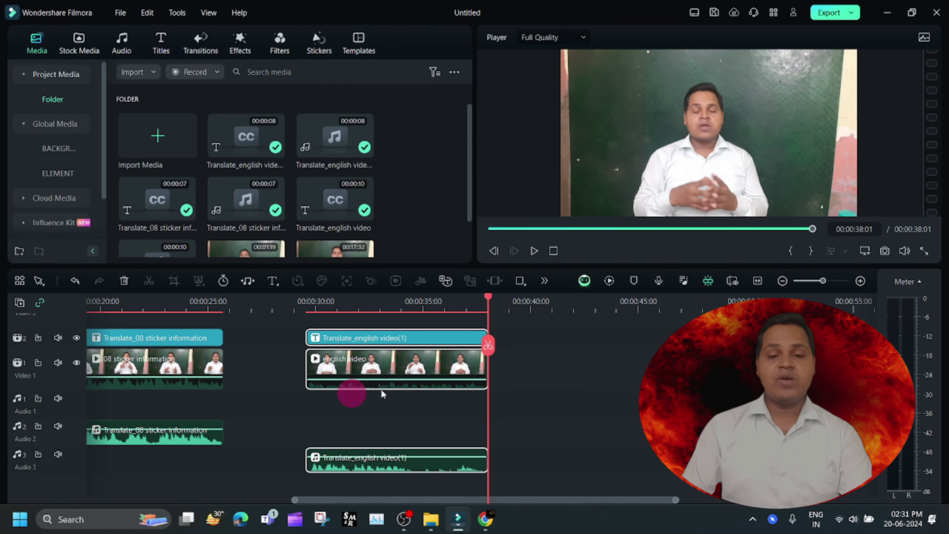
pyautogui.click(444, 364)
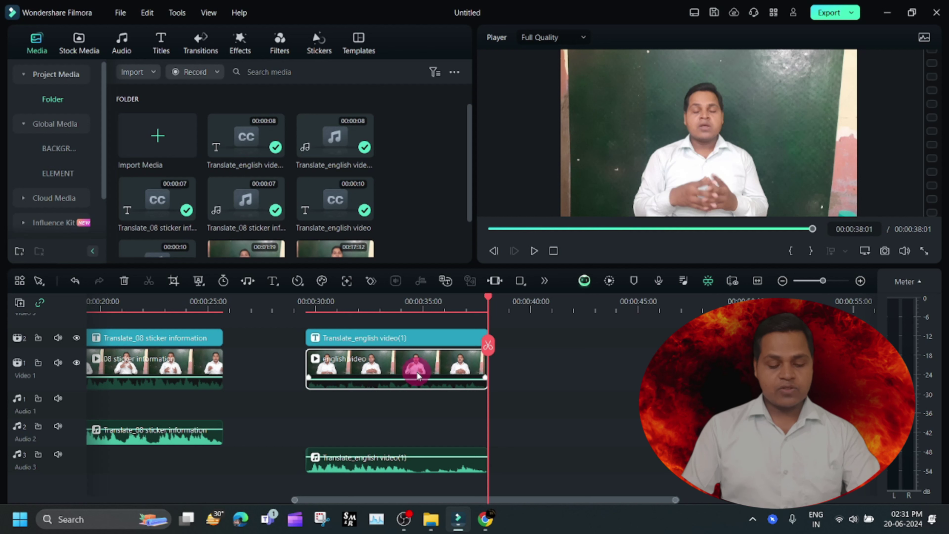
pyautogui.moveTo(411, 376); pyautogui.dragTo(595, 366)
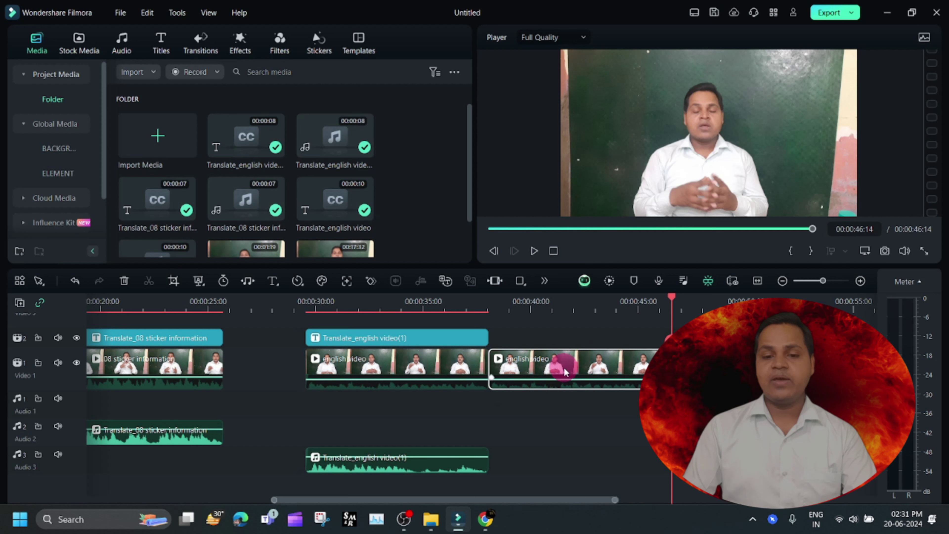
# Play the translated english video clip from its start at about 29 seconds to review its voice and subtitles.
pyautogui.moveTo(671, 301); pyautogui.dragTo(343, 301)
pyautogui.moveTo(350, 345); pyautogui.dragTo(572, 344)
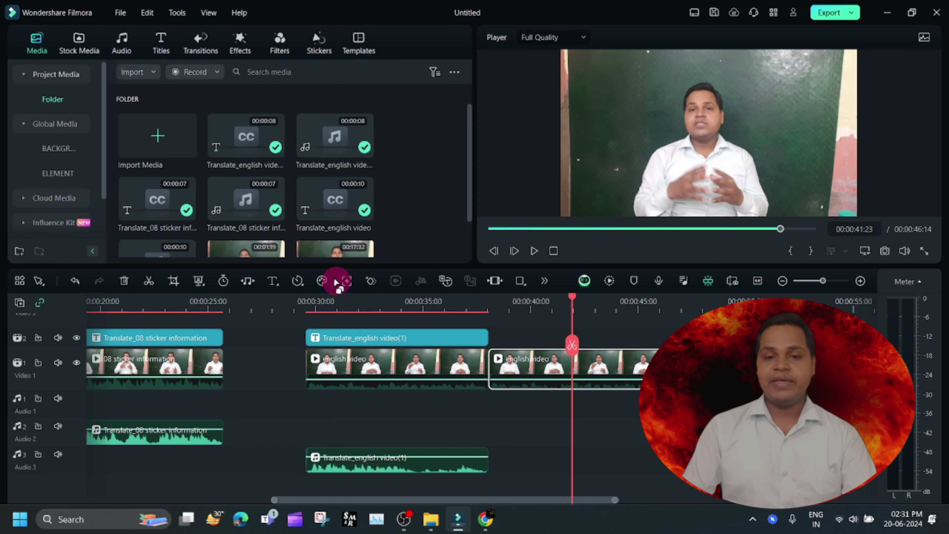
pyautogui.scroll(-1, 344, 230)
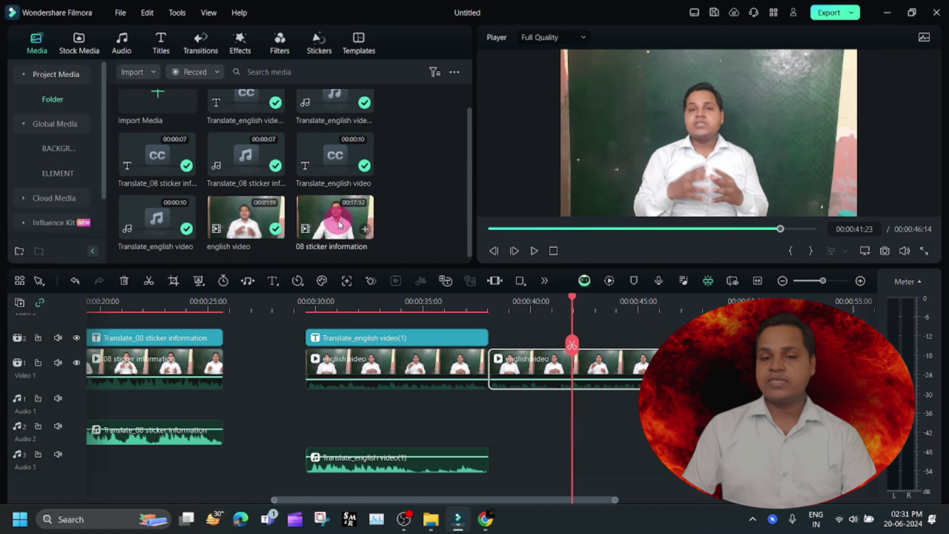
pyautogui.moveTo(572, 299); pyautogui.dragTo(304, 362)
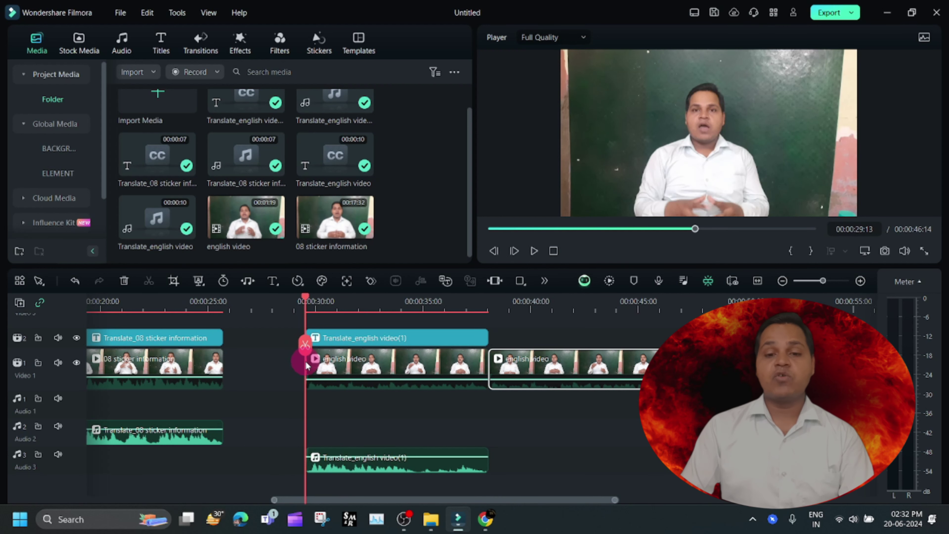
pyautogui.press('space')
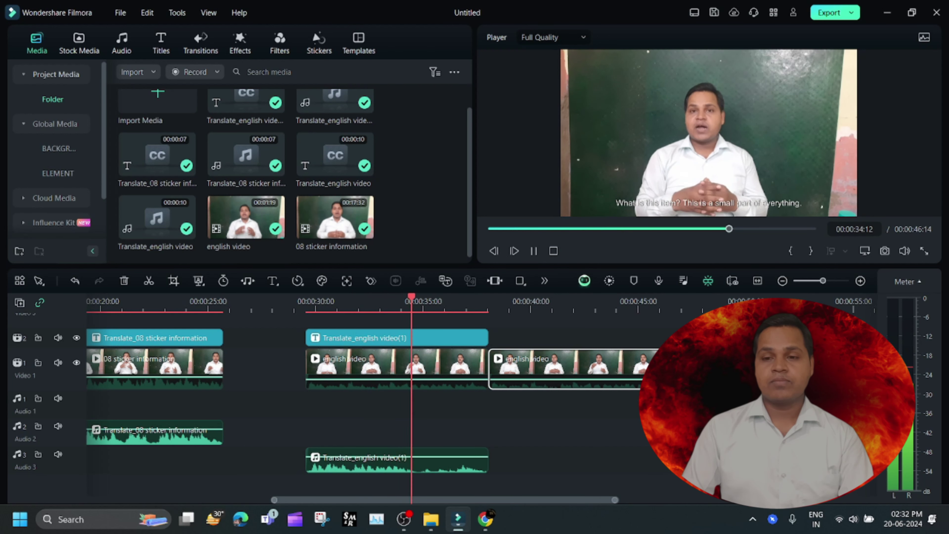
pyautogui.press('space')
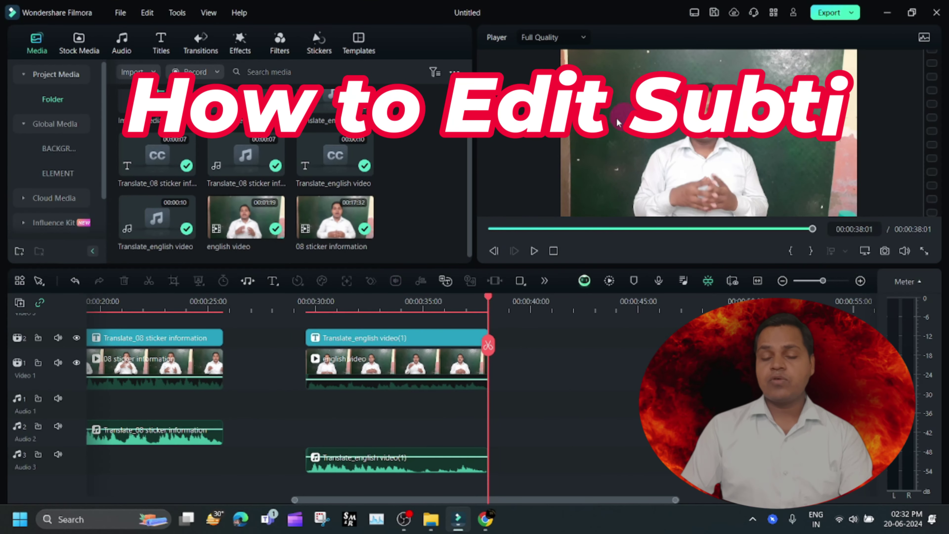
# Open the Translate_english video(1) subtitle clip for editing with the playhead partway through the clip.
pyautogui.scroll(2, 411, 385)
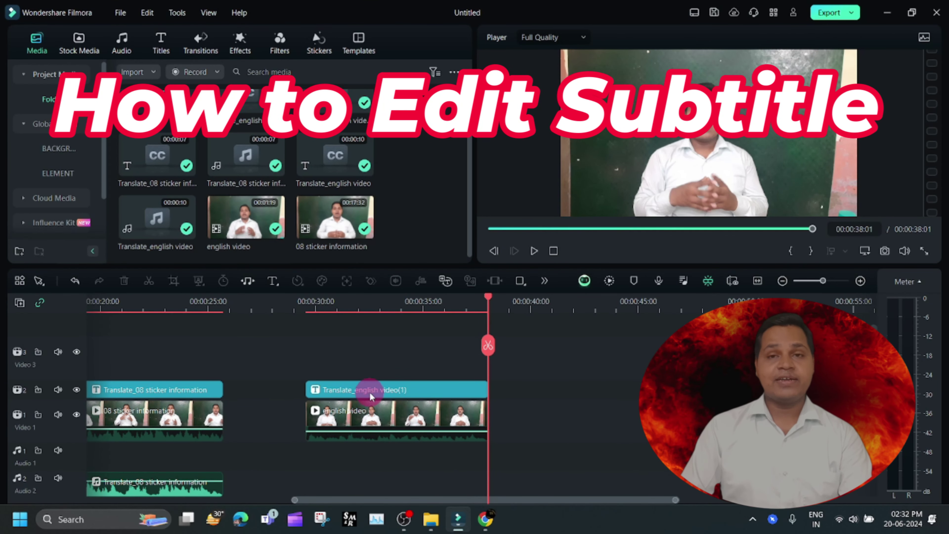
pyautogui.click(478, 304)
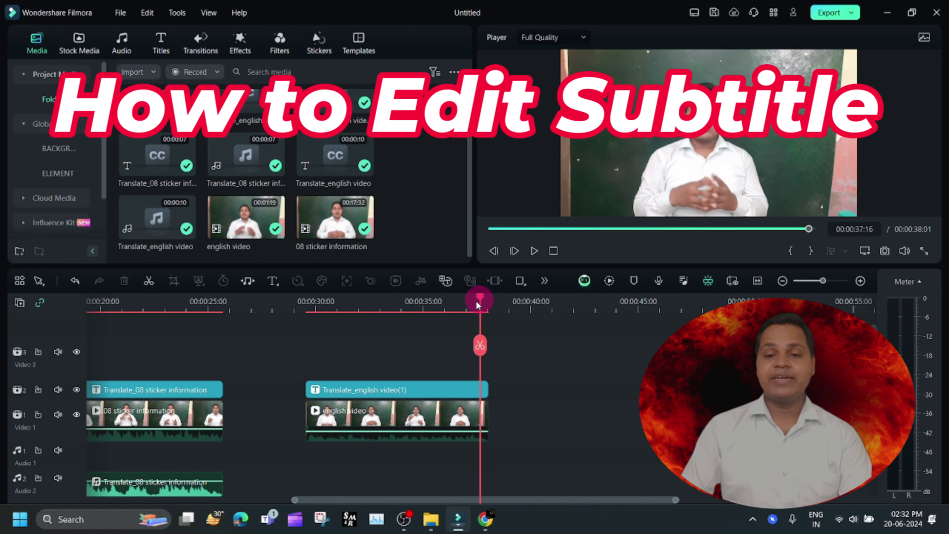
pyautogui.moveTo(478, 303); pyautogui.dragTo(376, 303)
pyautogui.doubleClick(394, 389)
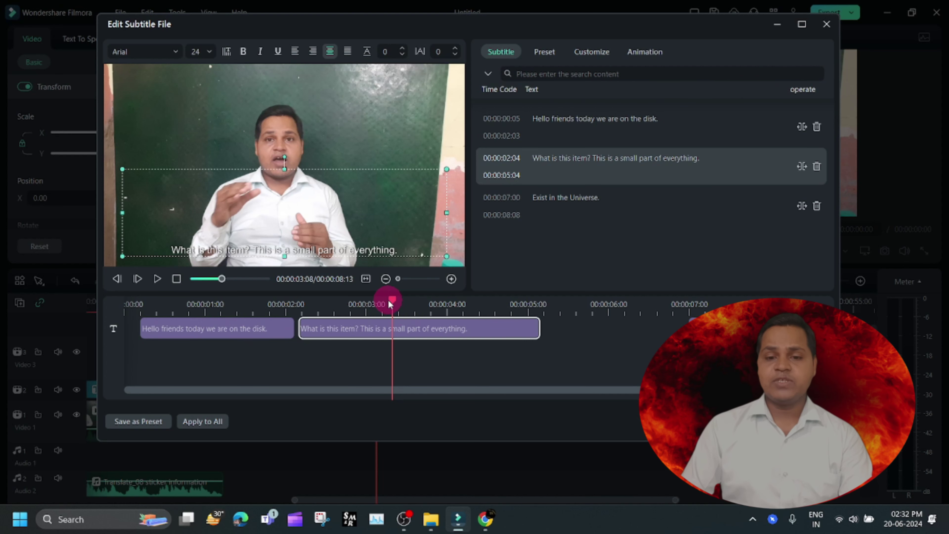
# Move the subtitle "Hello friends today we are on the disk." to the top of the video frame and apply a blue outlined preset.
pyautogui.moveTo(392, 312); pyautogui.dragTo(228, 316)
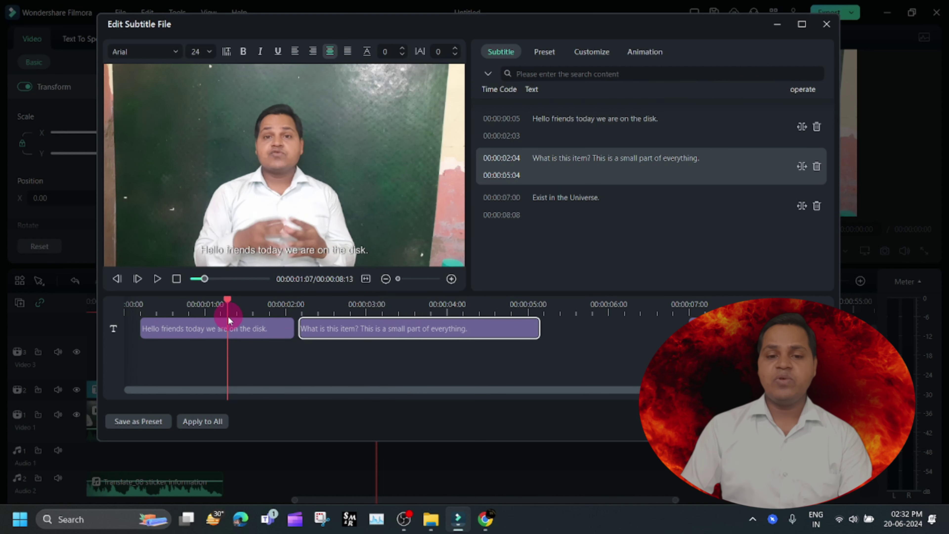
pyautogui.click(280, 251)
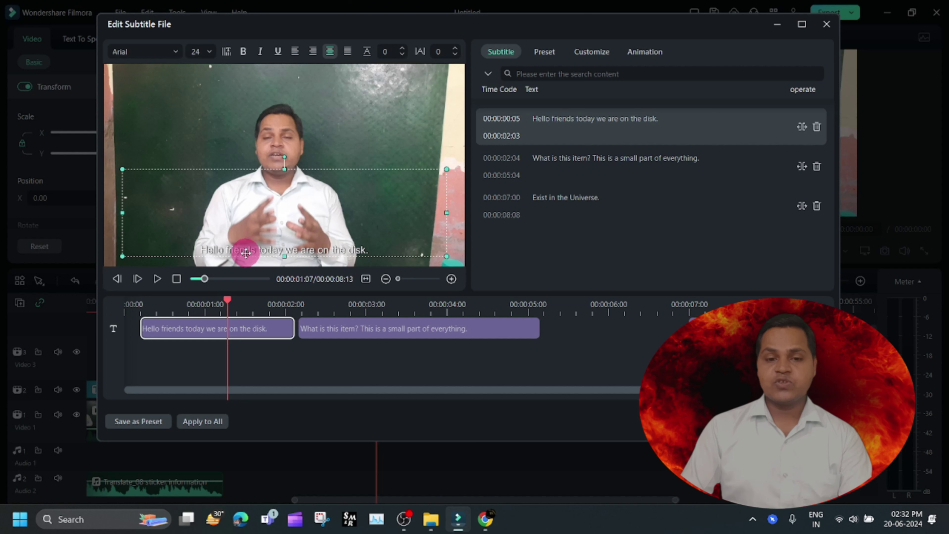
pyautogui.moveTo(243, 248); pyautogui.dragTo(257, 93)
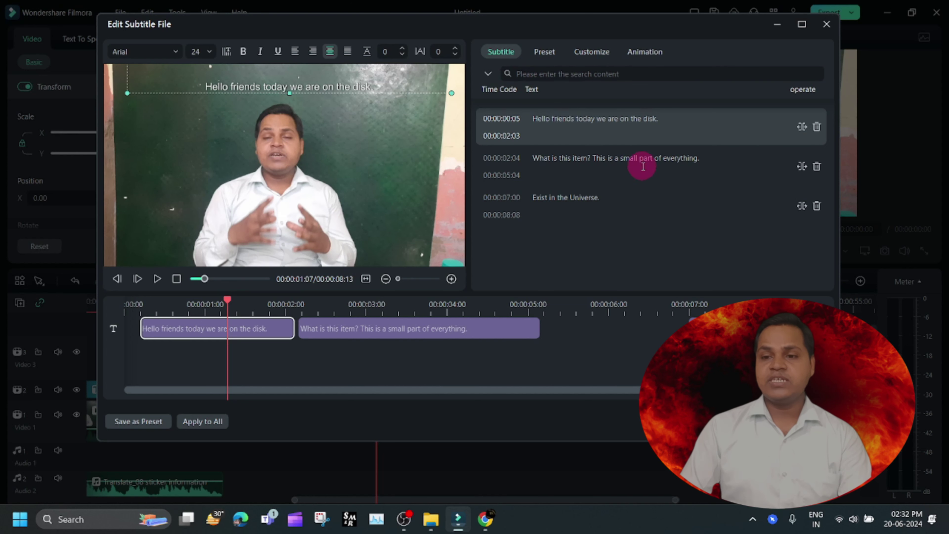
pyautogui.click(548, 46)
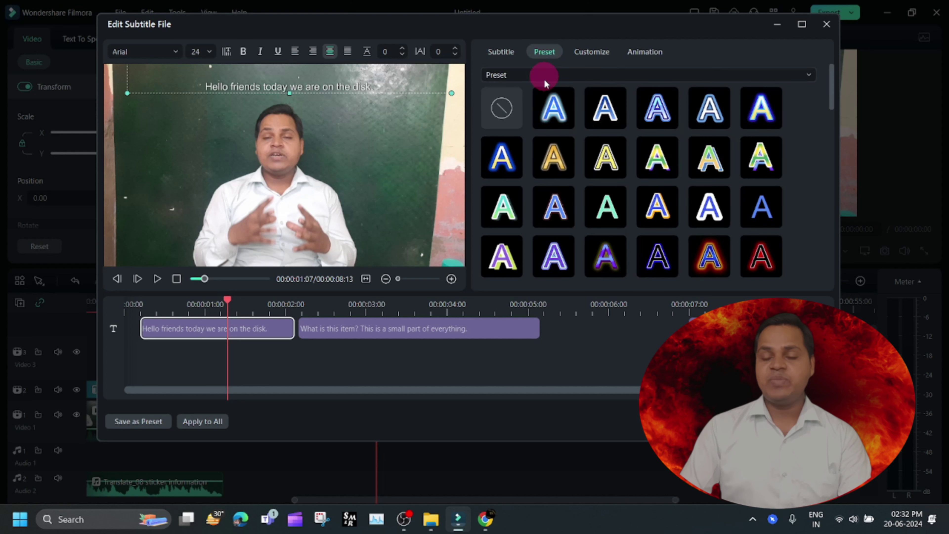
pyautogui.click(605, 113)
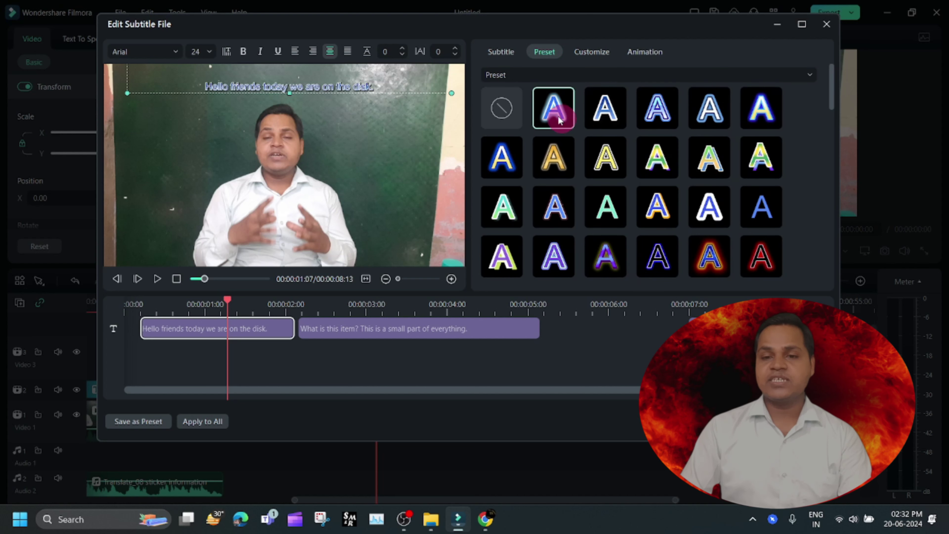
# Set the first subtitle's font size to 48 and shift it down until both lines fit inside the frame.
pyautogui.click(210, 51)
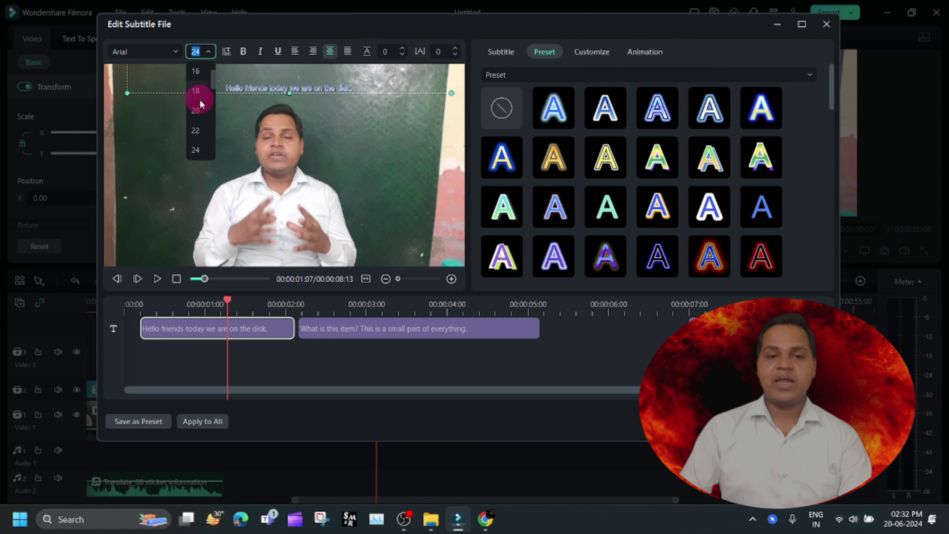
pyautogui.scroll(-5, 194, 149)
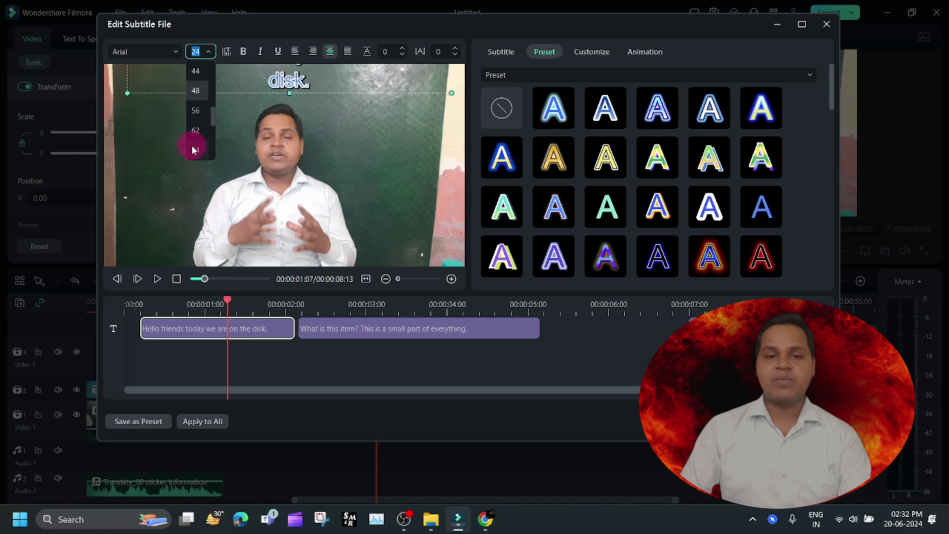
pyautogui.click(193, 95)
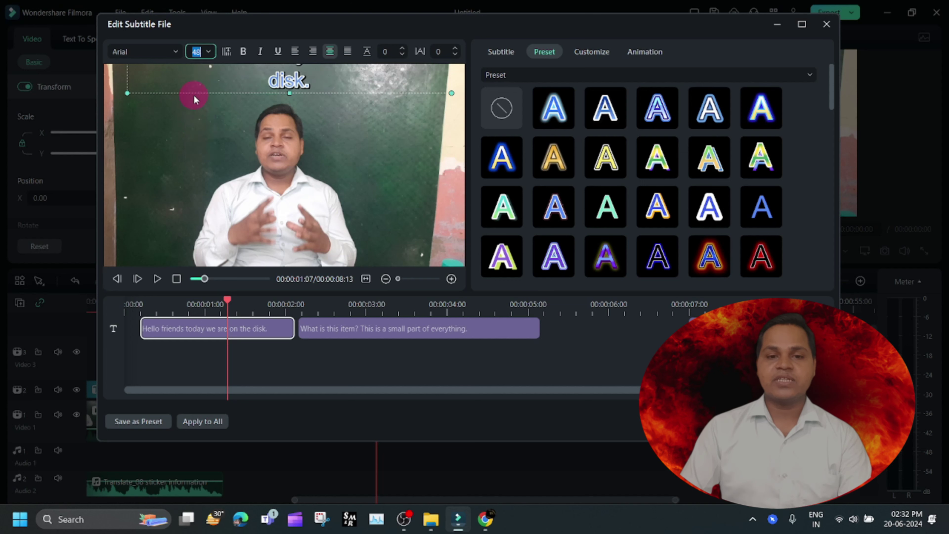
pyautogui.moveTo(324, 85); pyautogui.dragTo(331, 106)
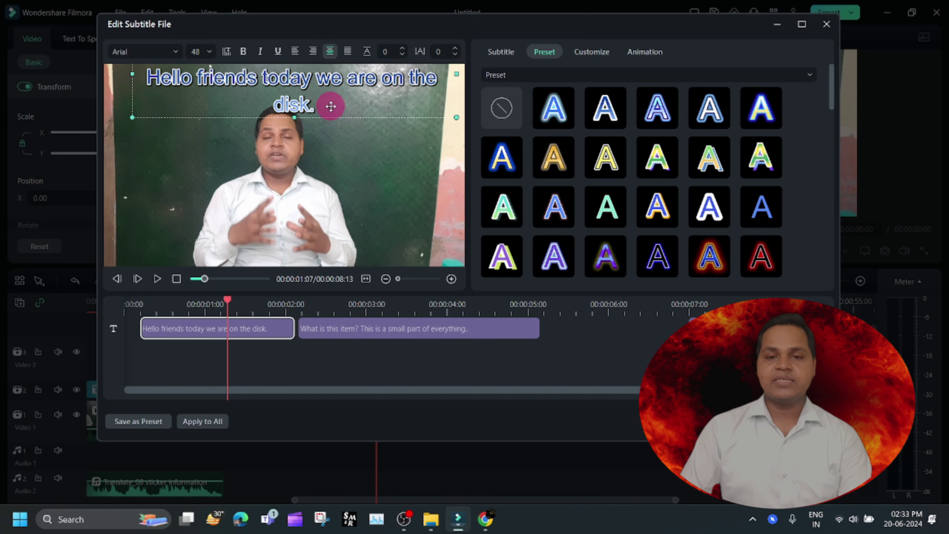
# Try several text presets on the first subtitle and settle on the white lettering with a purple outline.
pyautogui.click(657, 167)
pyautogui.scroll(-3, 658, 167)
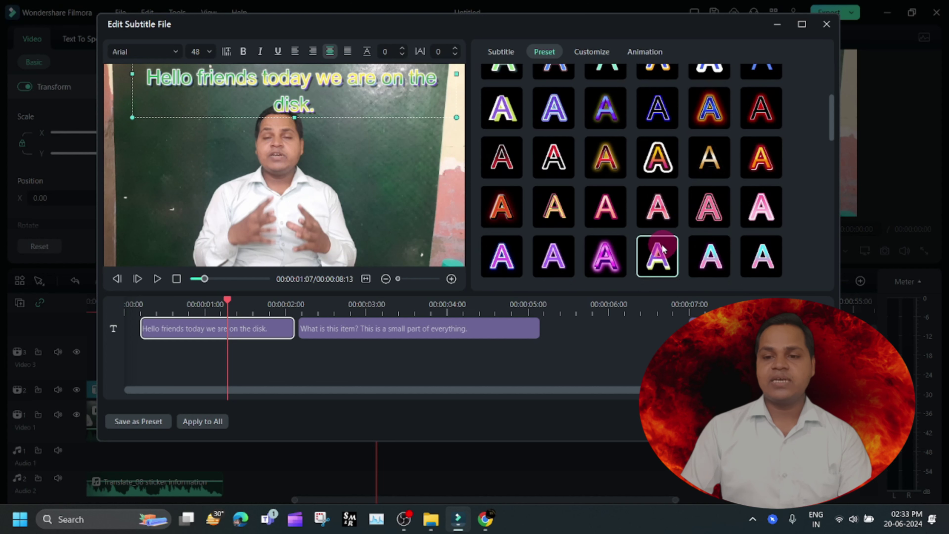
pyautogui.click(657, 206)
pyautogui.click(584, 198)
pyautogui.click(502, 159)
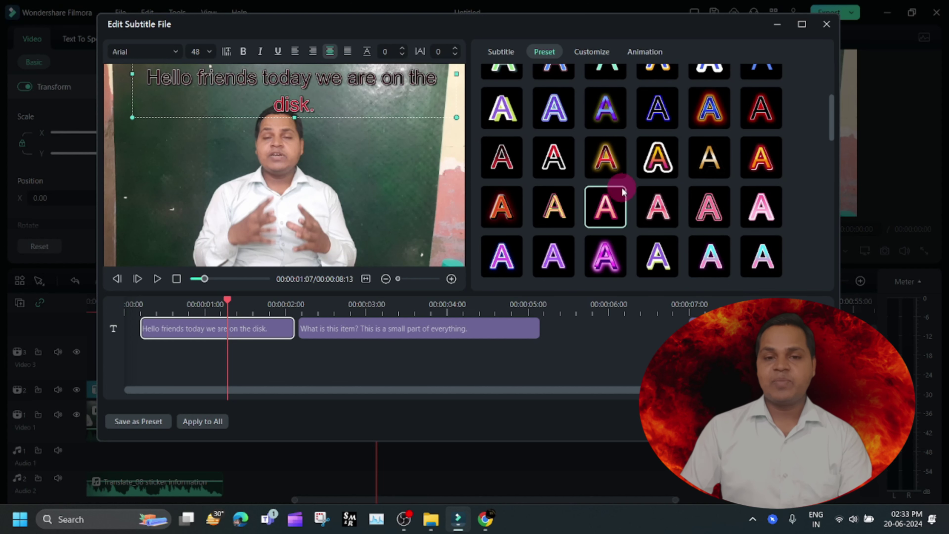
pyautogui.scroll(-3, 616, 196)
pyautogui.click(502, 231)
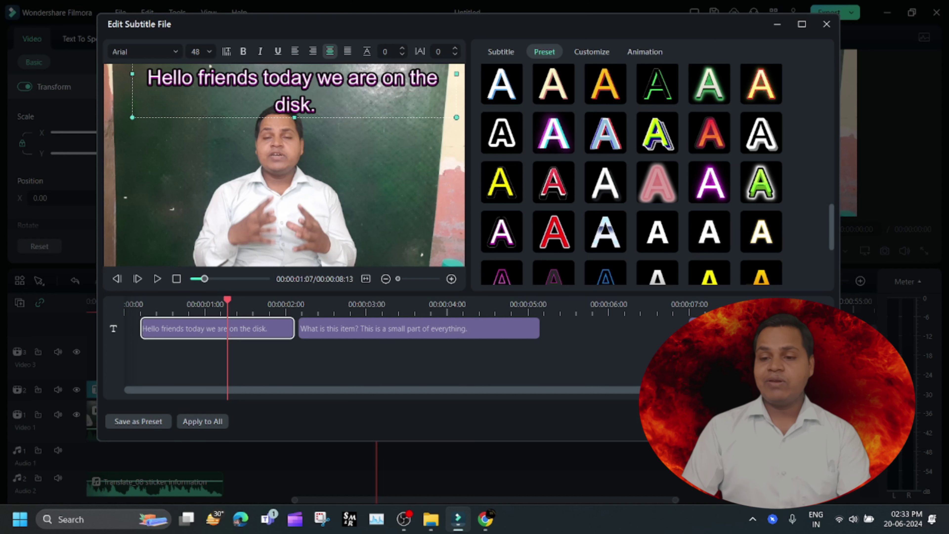
# Apply the first subtitle's style to all subtitles and save the subtitle edits.
pyautogui.click(199, 422)
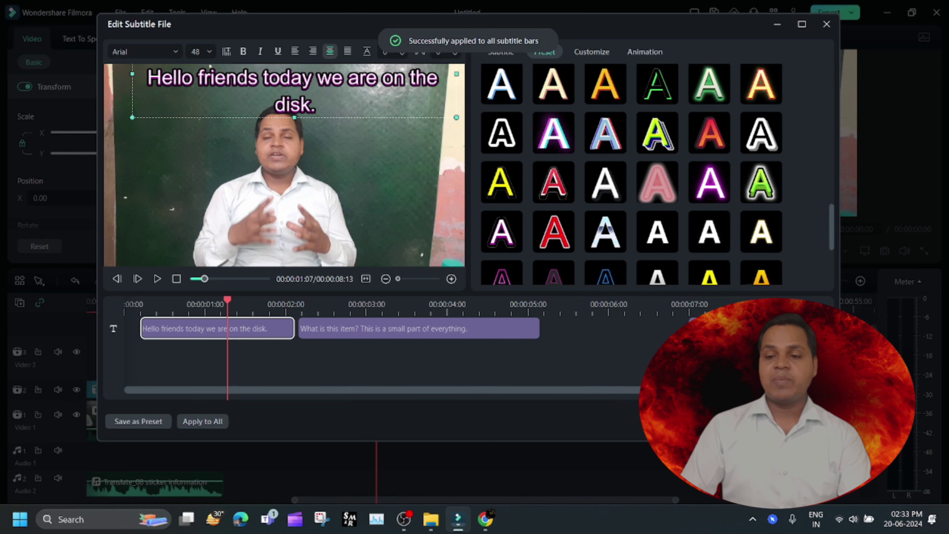
pyautogui.click(807, 421)
# Play the english video section from its start to check the restyled subtitles in the preview.
pyautogui.moveTo(375, 307); pyautogui.dragTo(297, 306)
pyautogui.press('space')
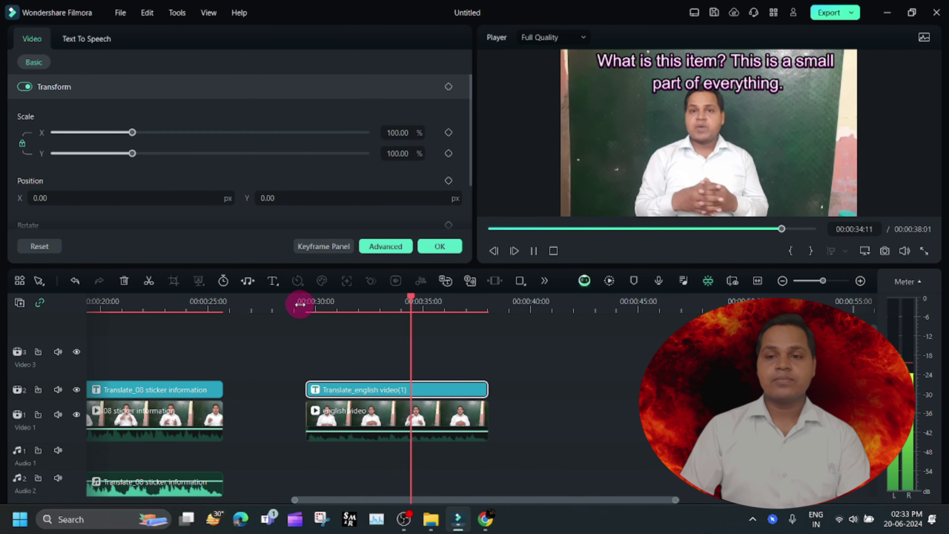
pyautogui.press('space')
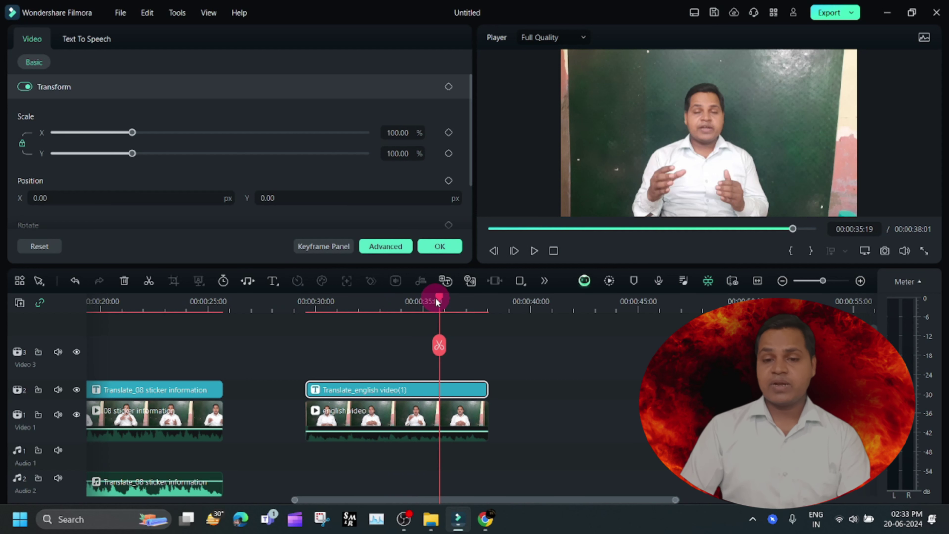
pyautogui.moveTo(437, 299); pyautogui.dragTo(335, 324)
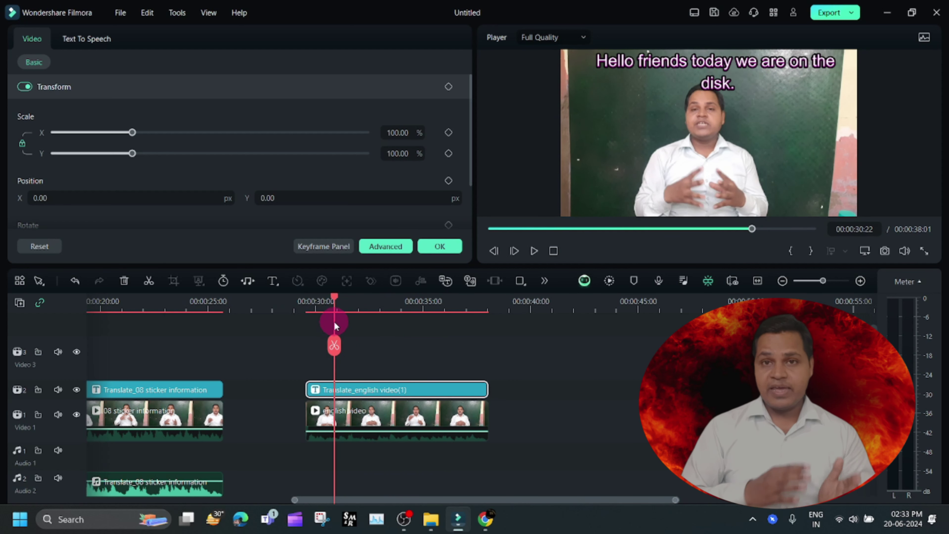